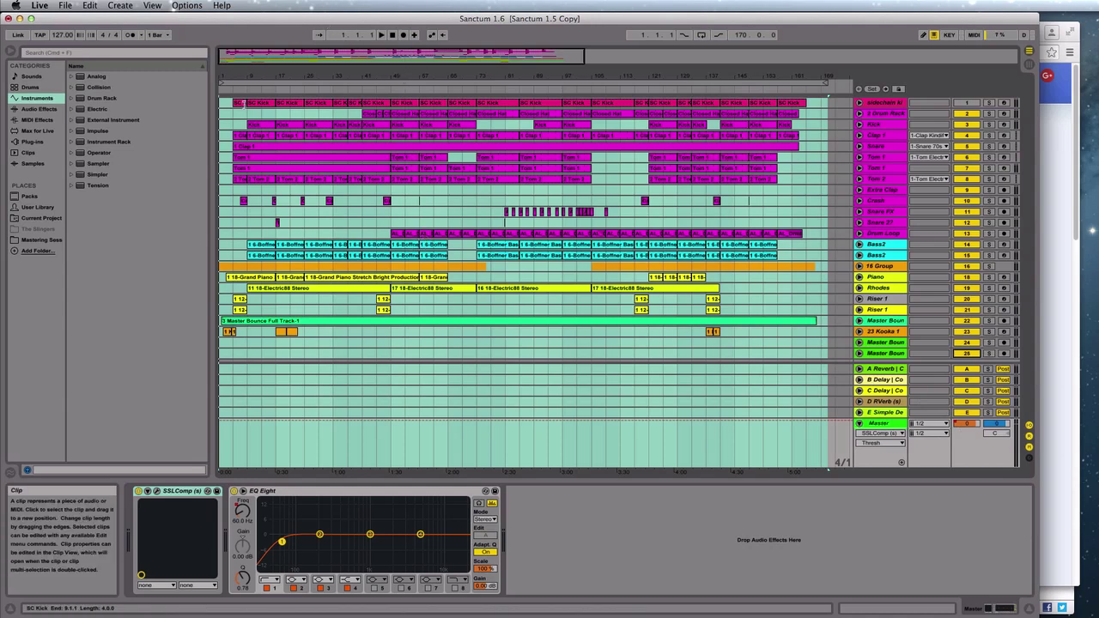
- Drag the arrangement loop braces so the loop runs from bar 1 to bar 169
left_click(65, 6)
left_click(241, 41)
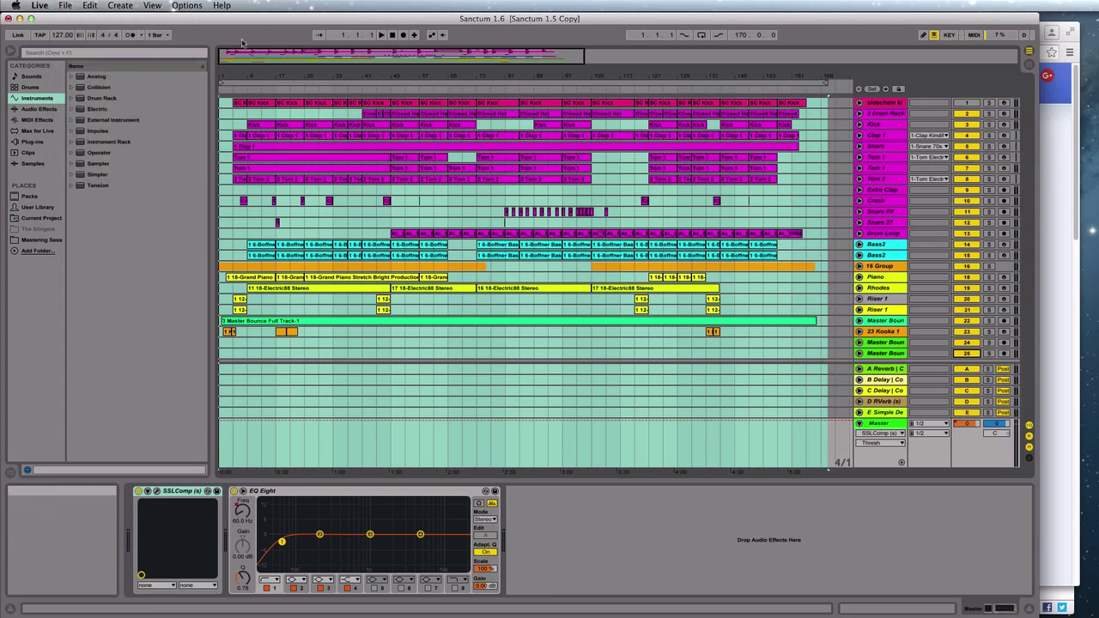
mouse_move(229, 83)
left_mouse_down()
mouse_move(518, 87)
mouse_move(225, 85)
left_mouse_up()
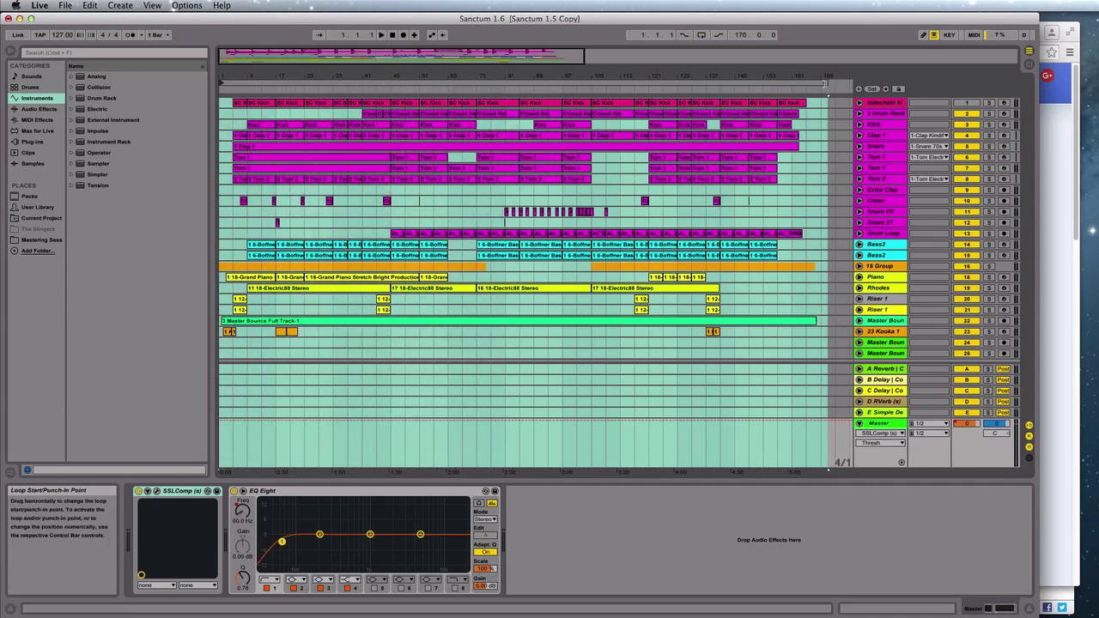
mouse_move(826, 84)
left_mouse_down()
mouse_move(750, 85)
mouse_move(820, 84)
left_mouse_up()
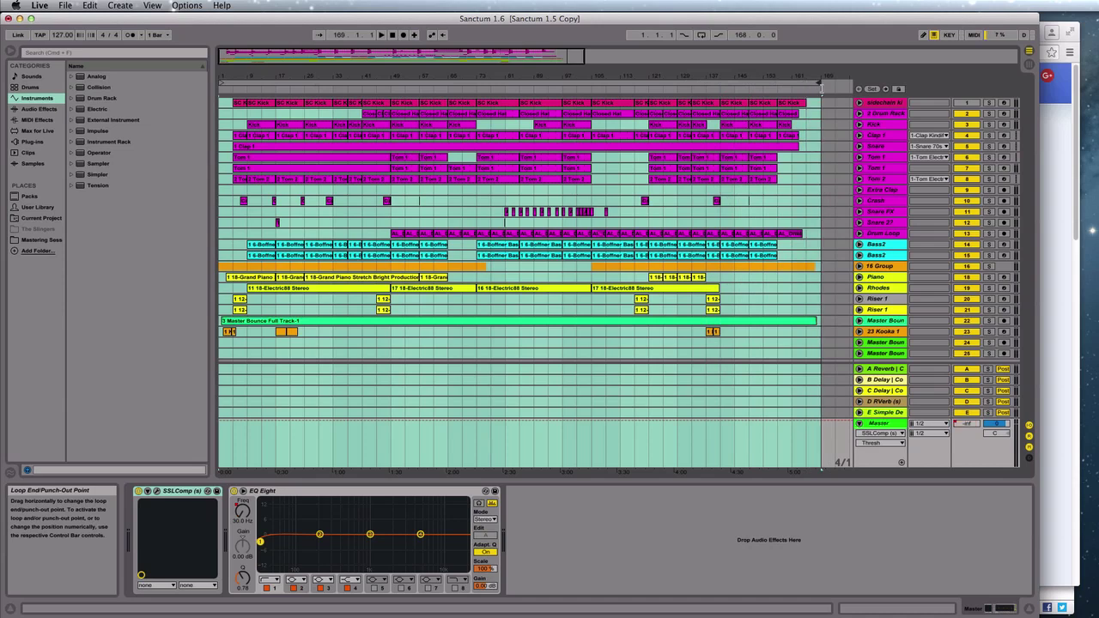
- Open the Export Audio/Video dialog from the File menu and reposition it
left_click(65, 6)
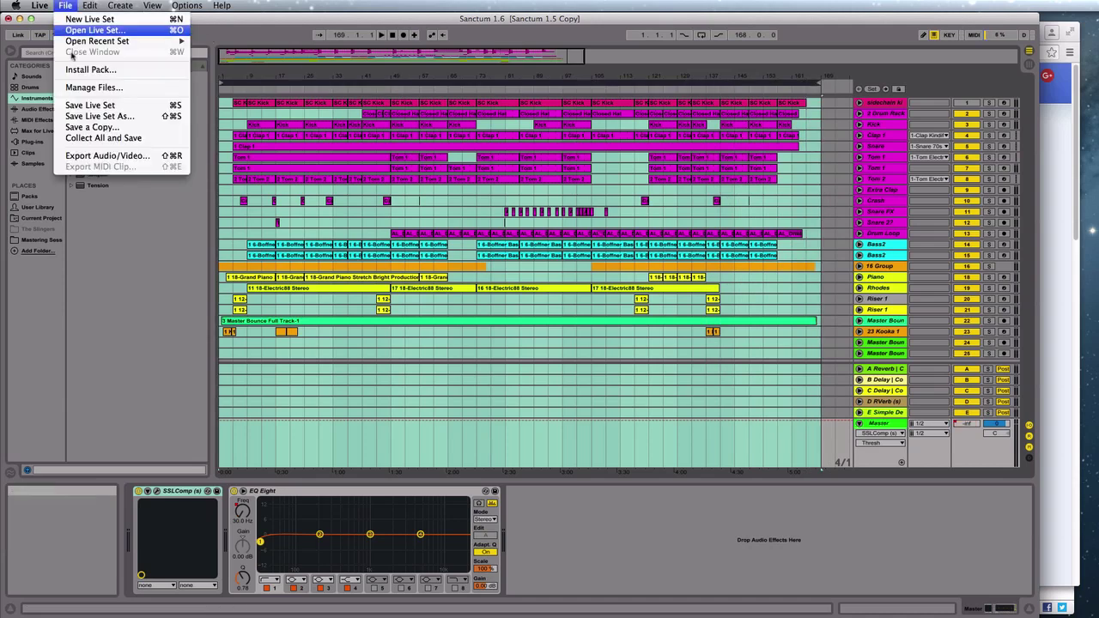
left_click(98, 155)
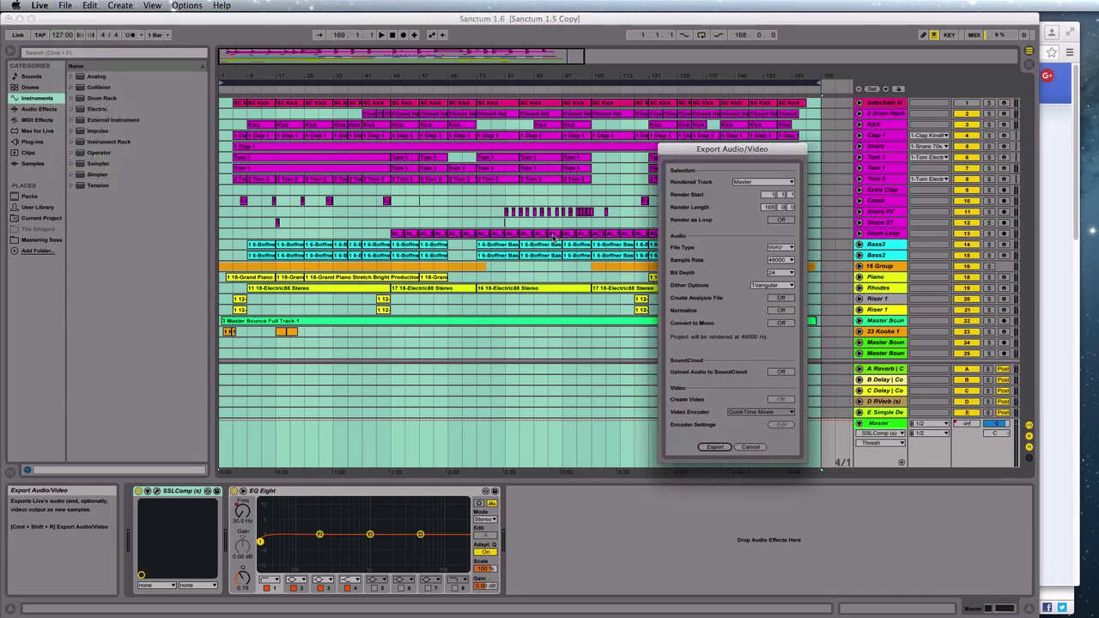
left_click_drag(703, 160, 471, 148)
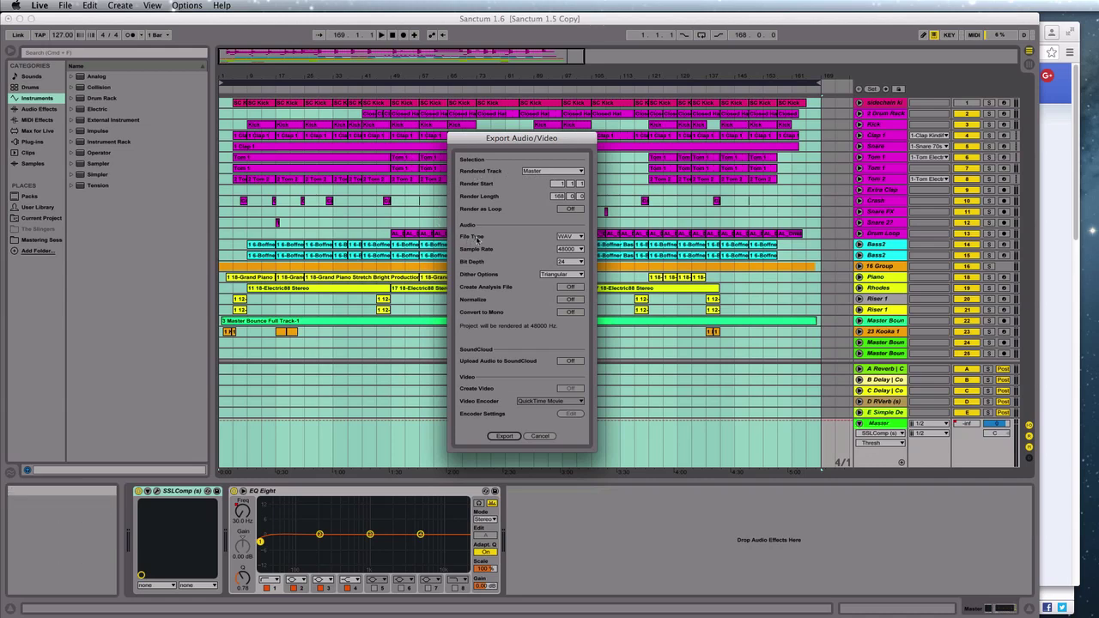
- Confirm WAV, 48000 Hz sample rate, 24-bit depth and Triangular dither for the export
left_click(565, 237)
left_click(565, 245)
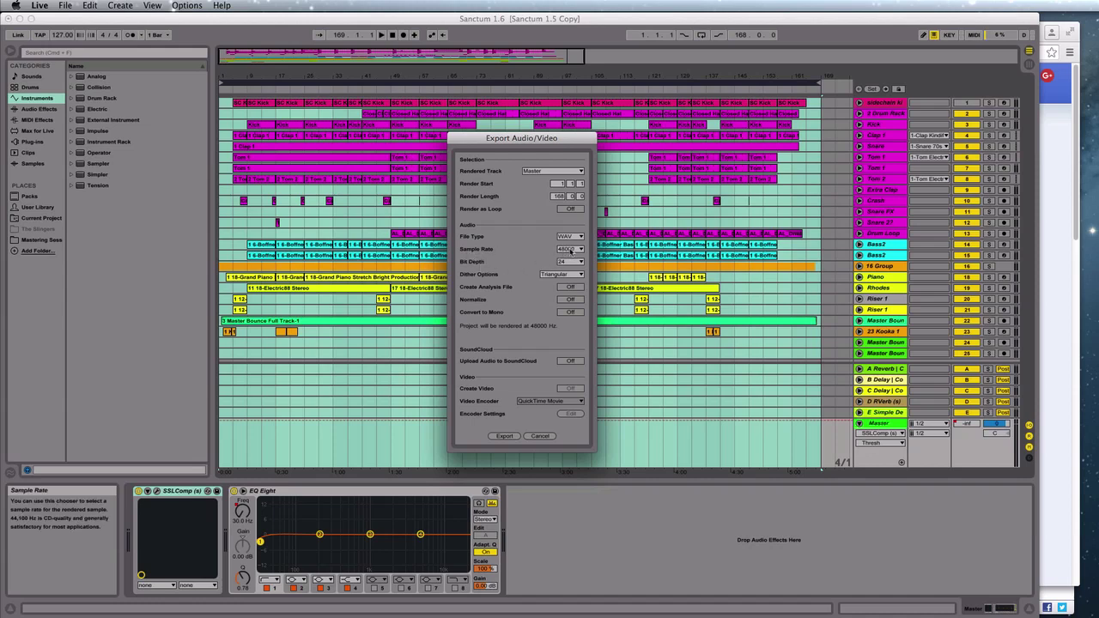
left_click(571, 249)
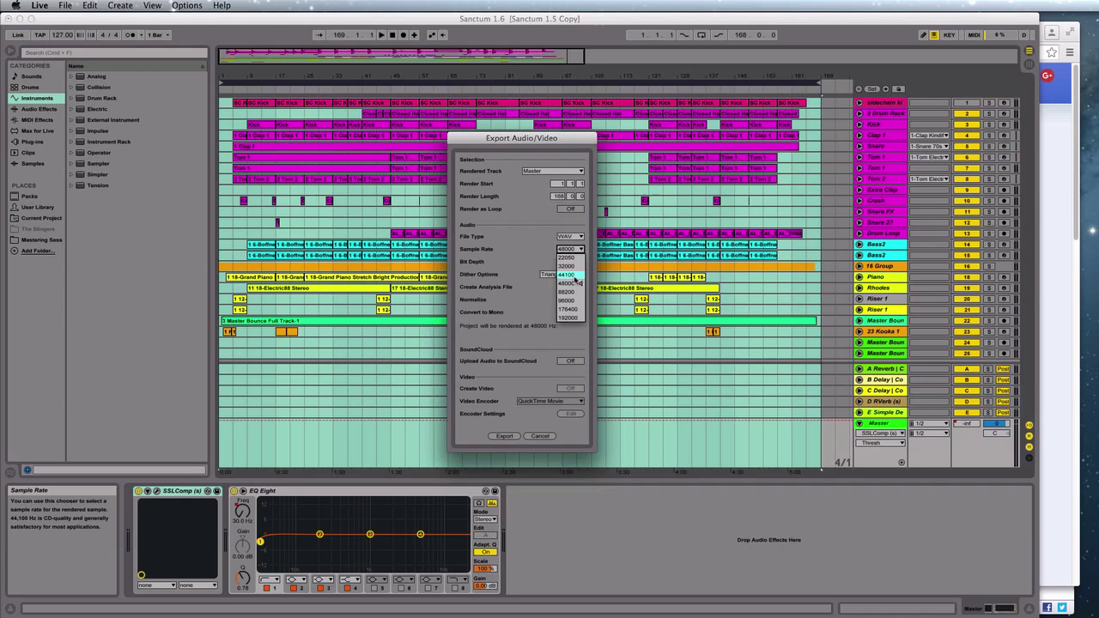
left_click(546, 249)
left_click(570, 261)
left_click(538, 256)
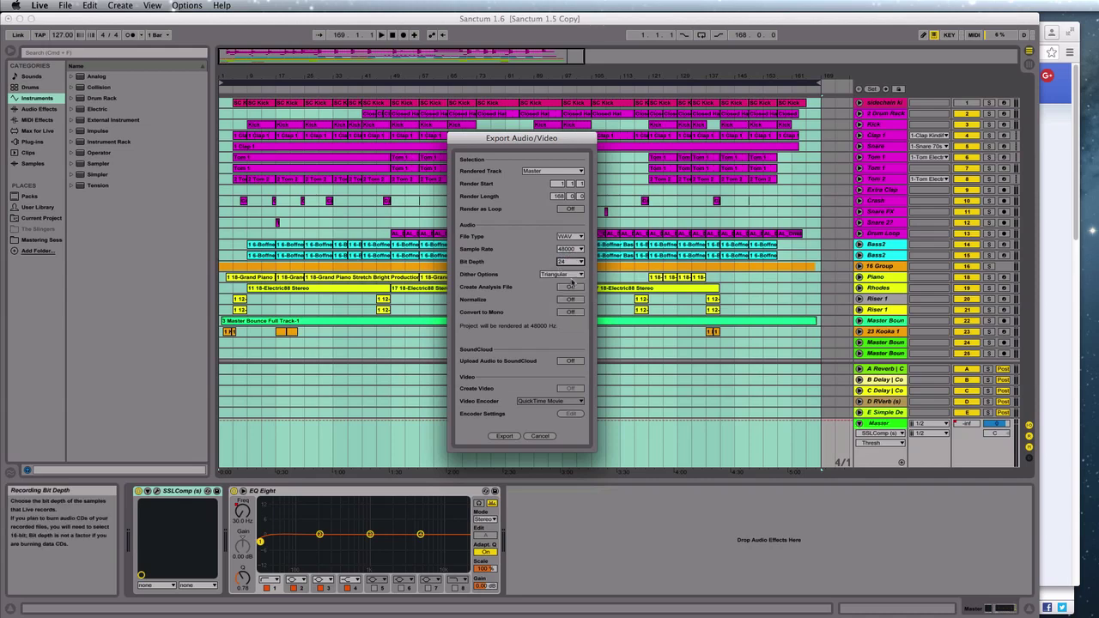
left_click(569, 250)
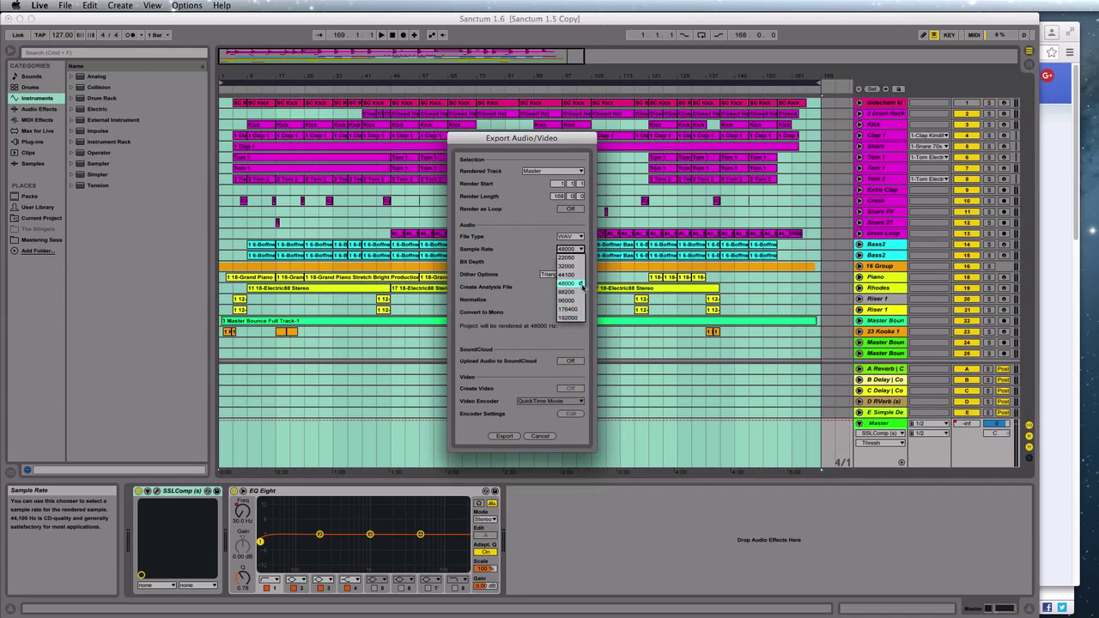
left_click(567, 284)
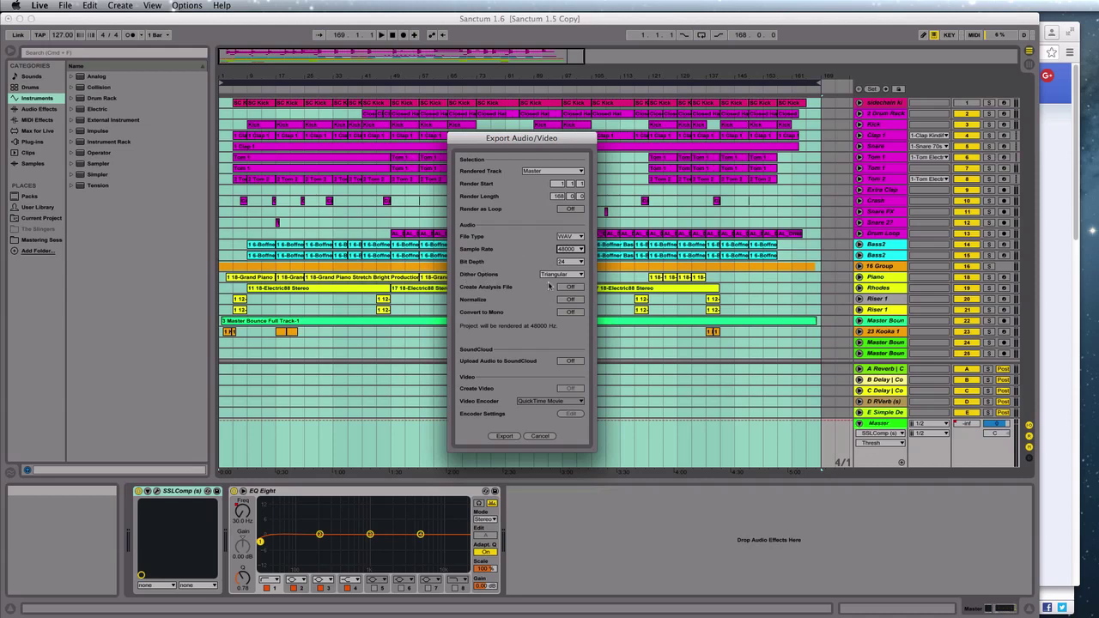
left_click(566, 275)
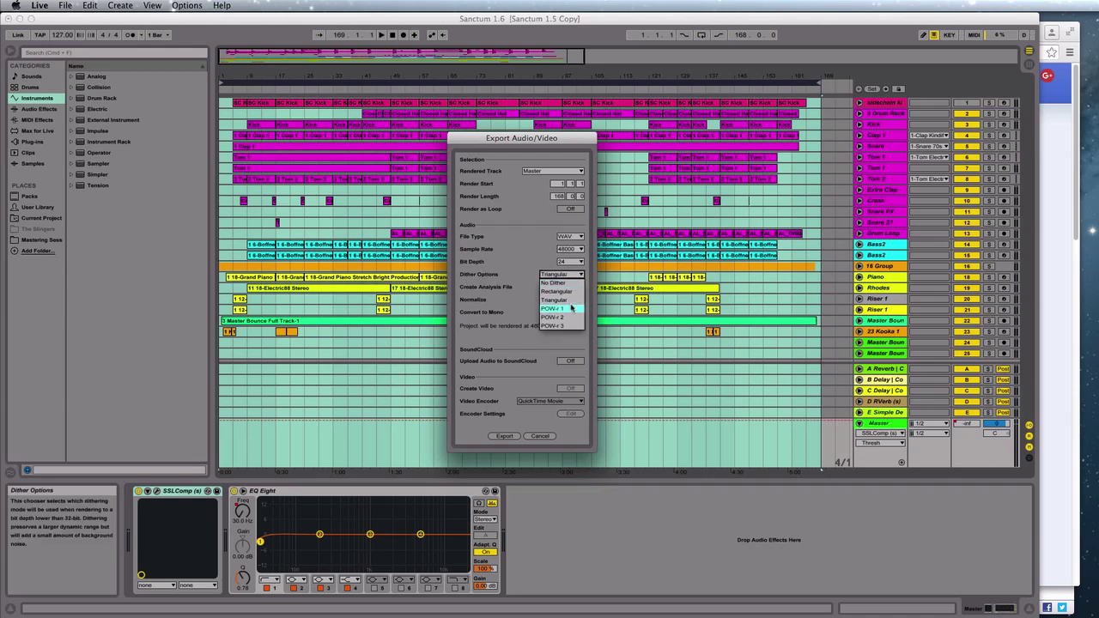
left_click(554, 300)
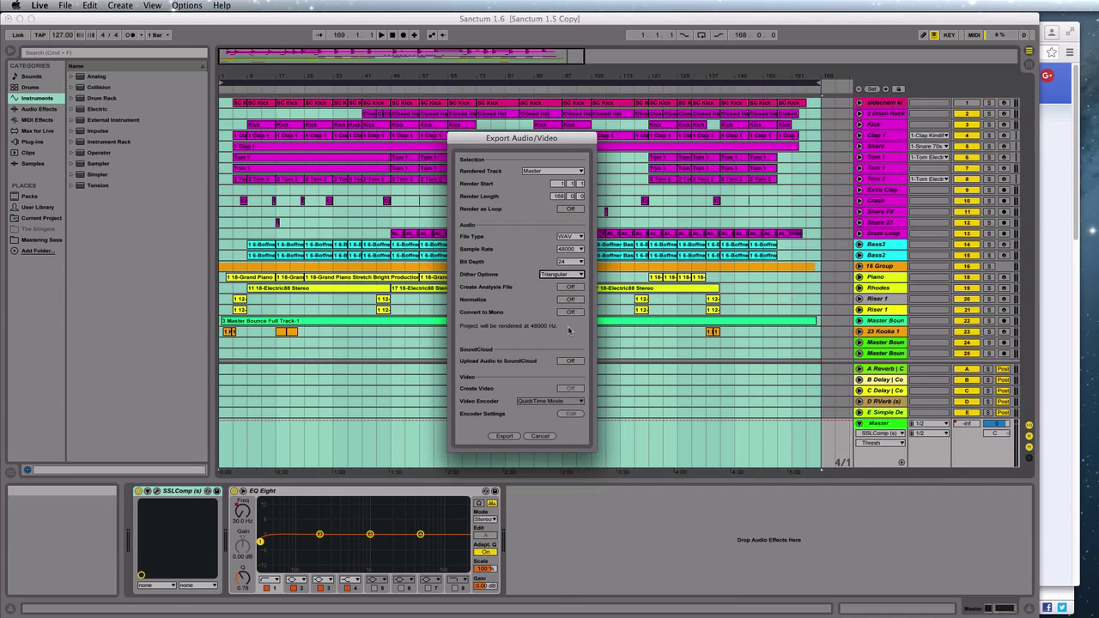
- Try exporting as Sanctum on the Desktop, decline overwriting Sanctum.wav, and cancel every export dialog
left_click(505, 436)
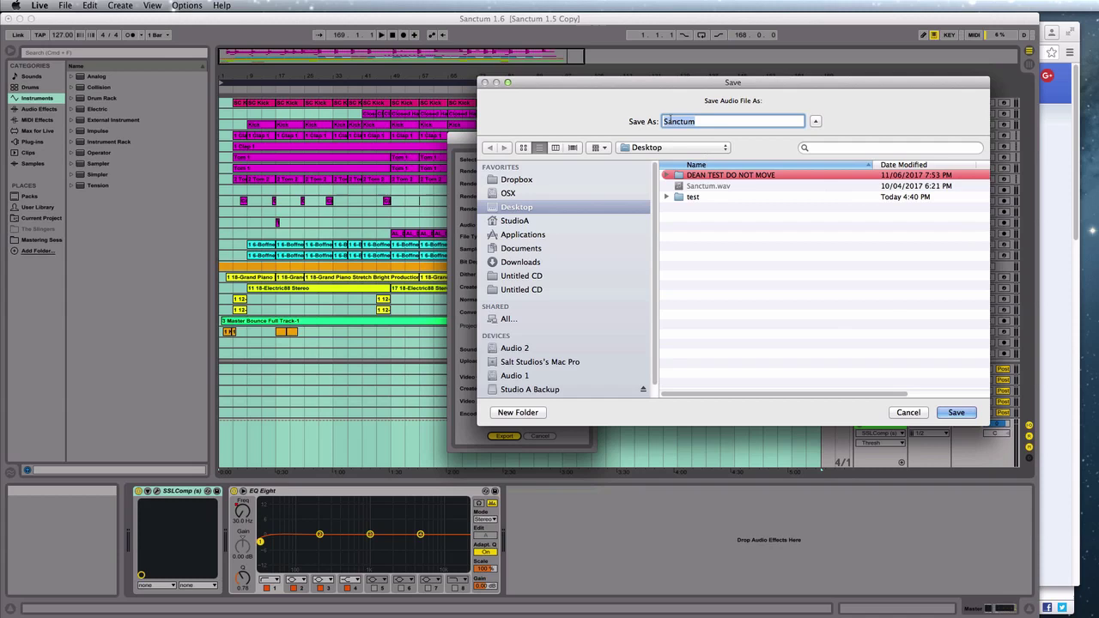
left_click(964, 413)
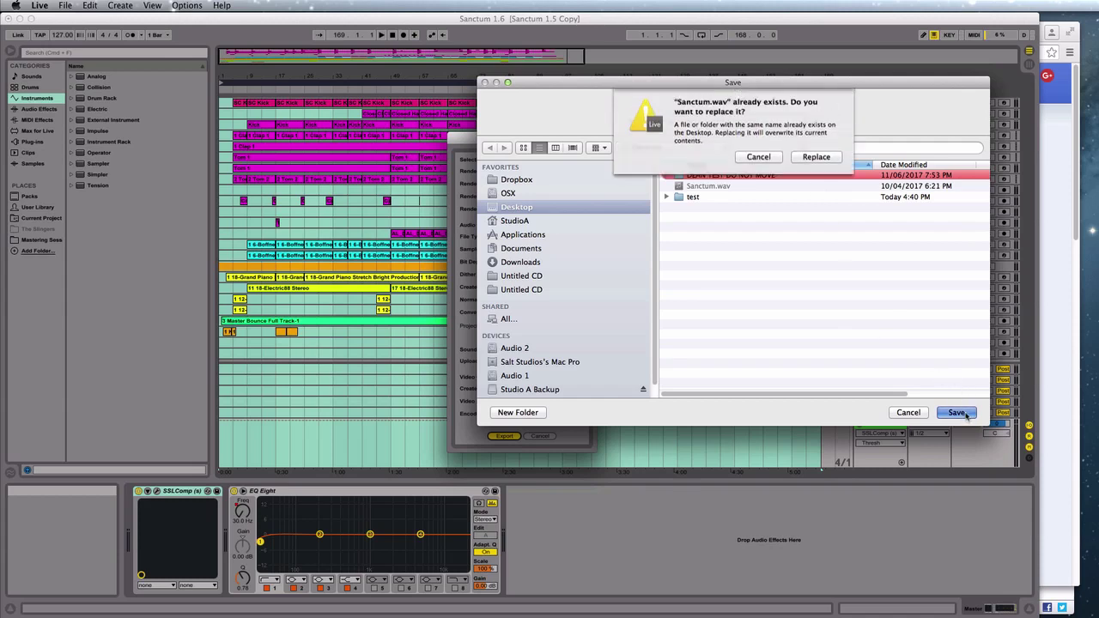
left_click(758, 156)
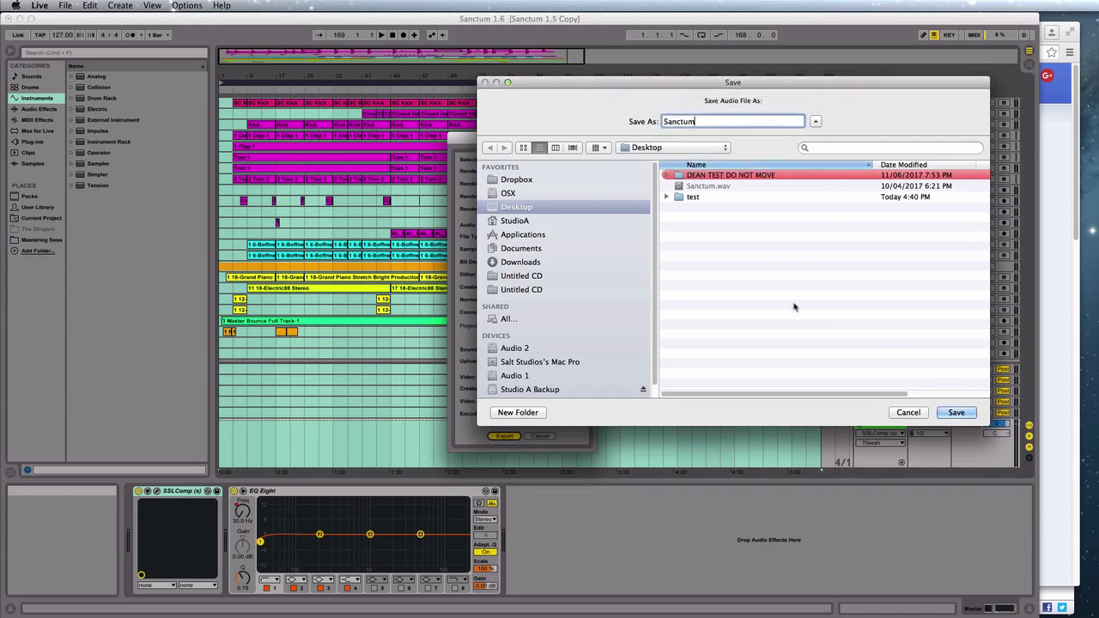
left_click(906, 413)
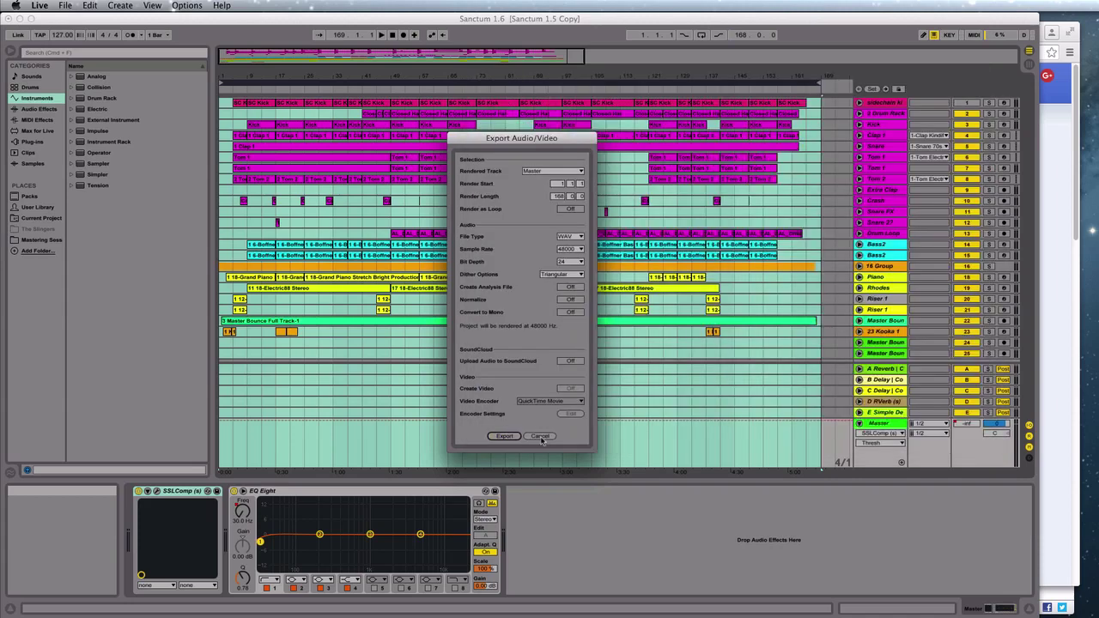
left_click(540, 436)
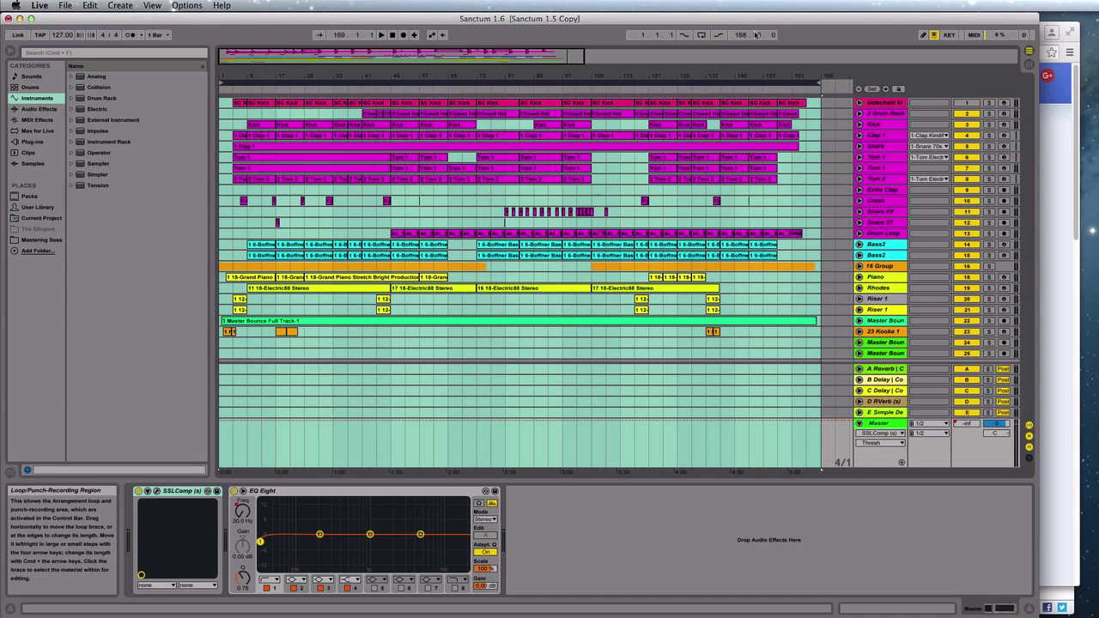
- Browse MediaHuman's Audio Converter download page and its product page in Chrome
left_click(1053, 120)
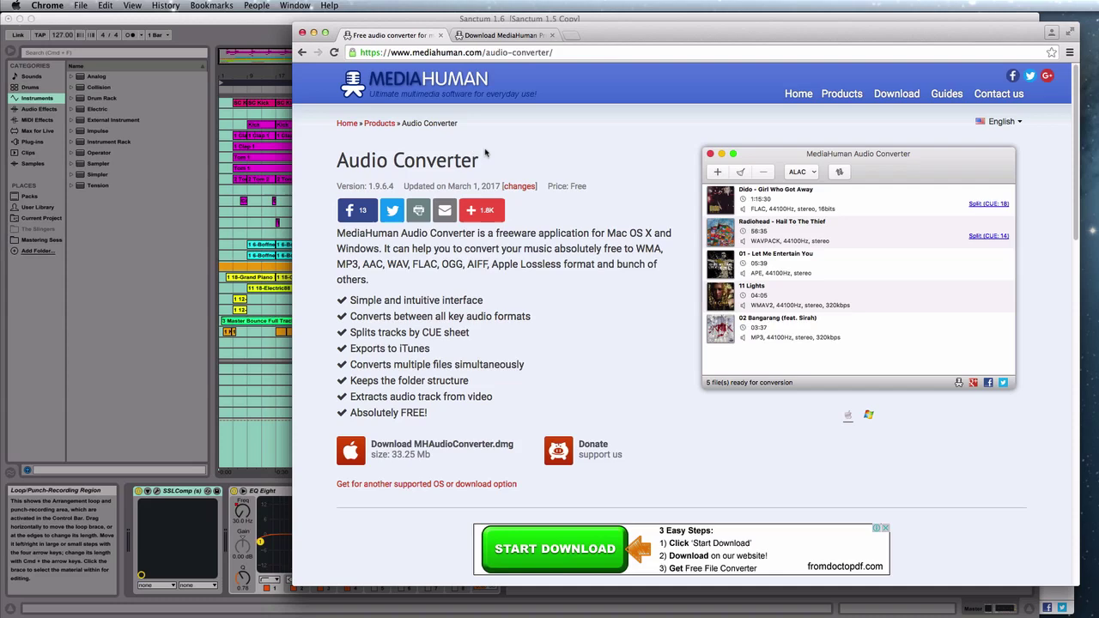
left_click(505, 36)
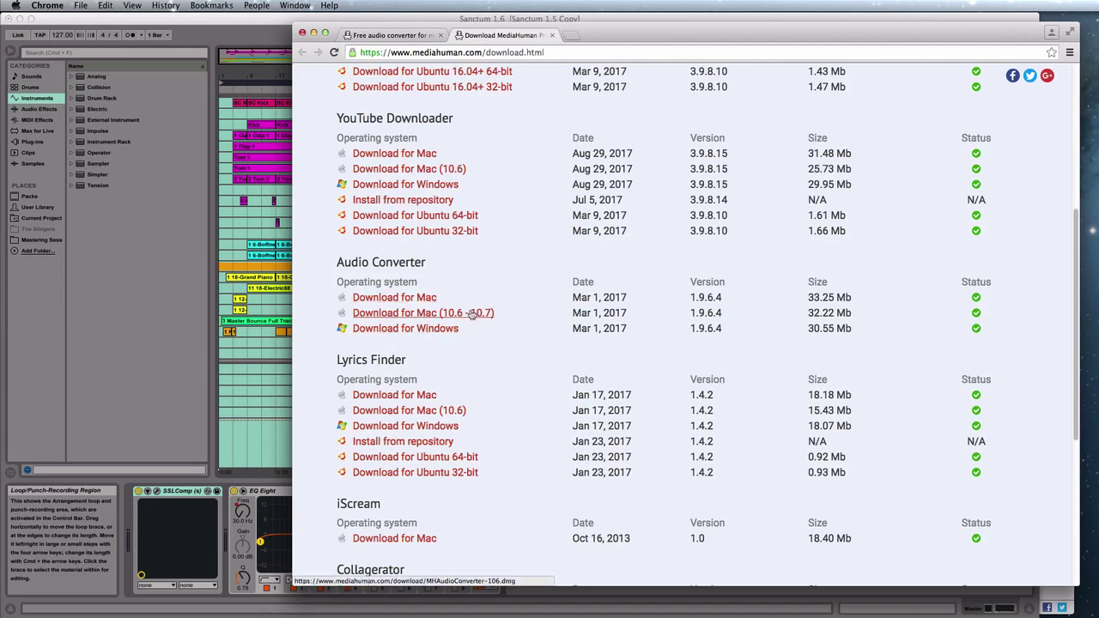
left_click(400, 40)
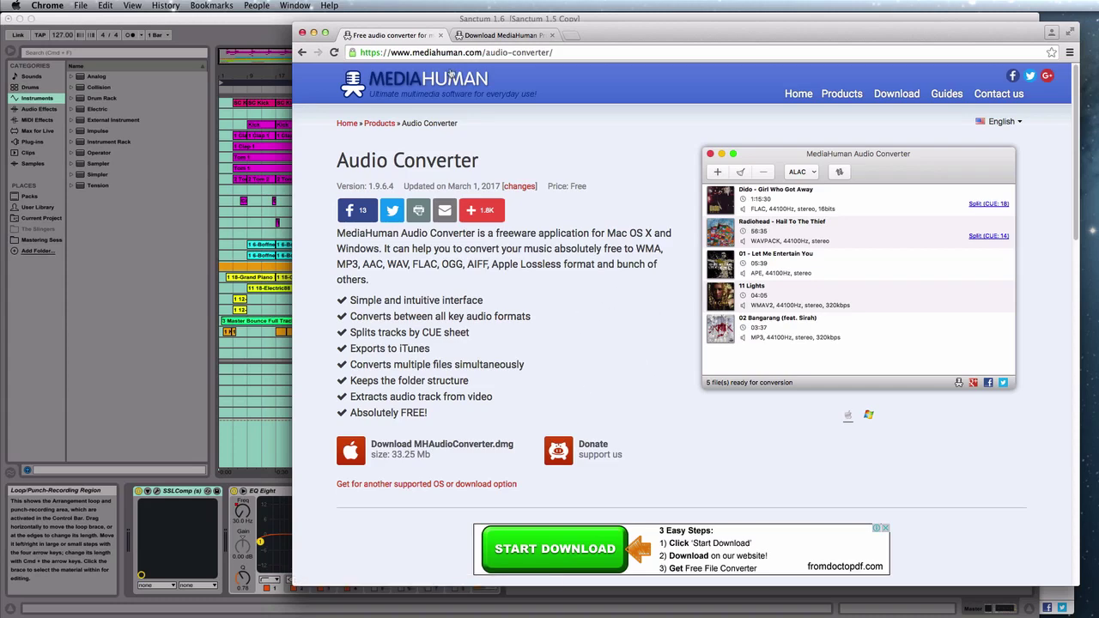
- Center the MediaHuman Audio Converter window and drop Sanctum.wav into it
left_click(313, 33)
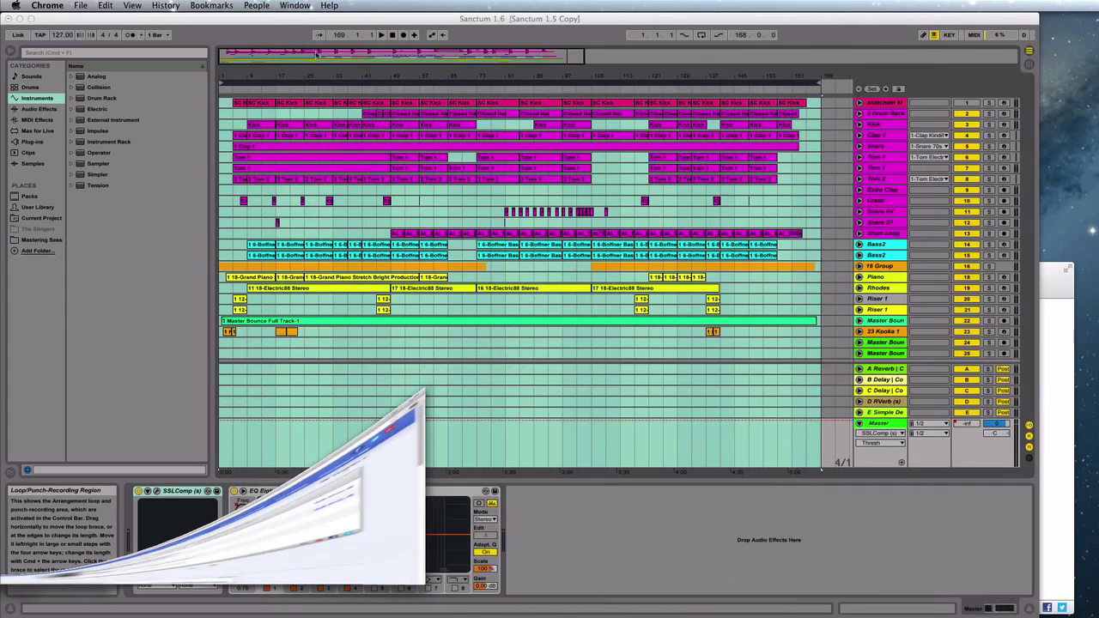
left_click(1046, 286)
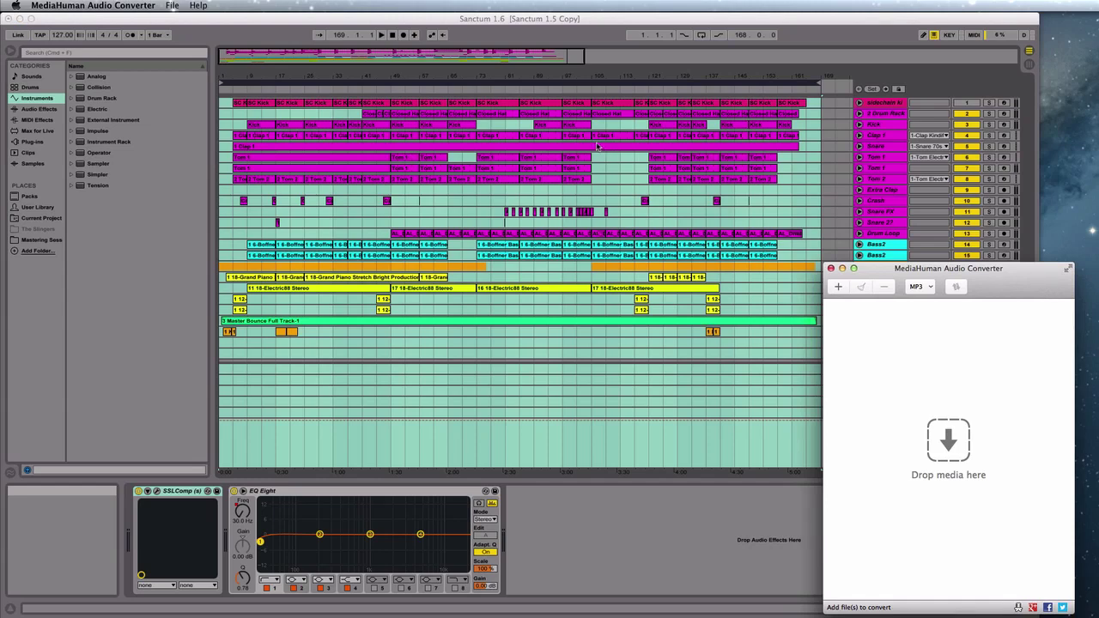
left_click_drag(943, 264, 417, 115)
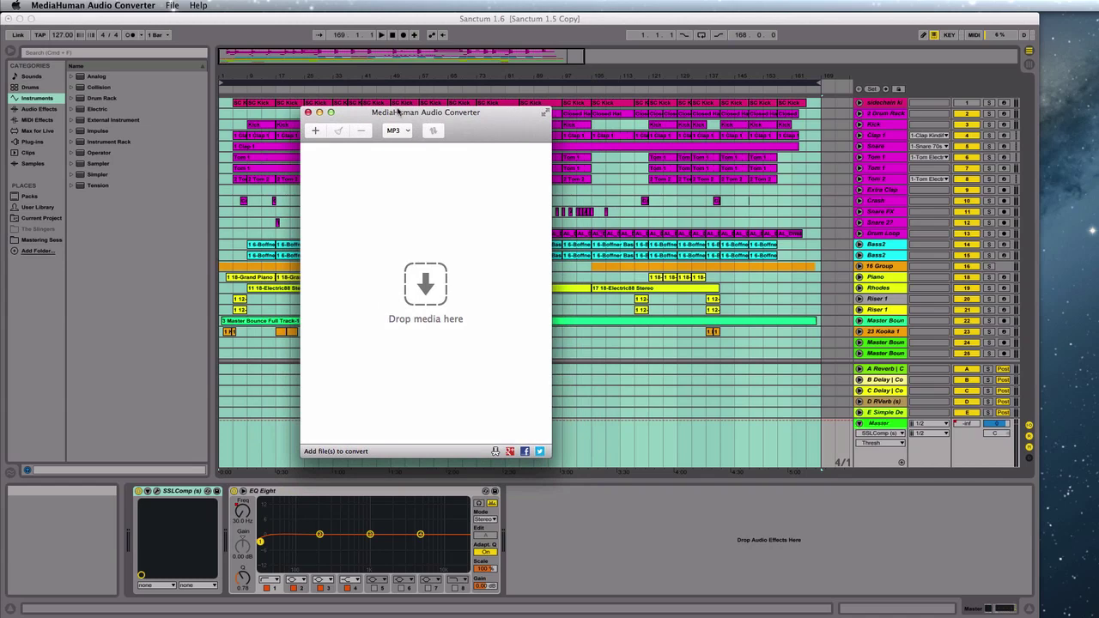
left_click_drag(901, 357, 417, 232)
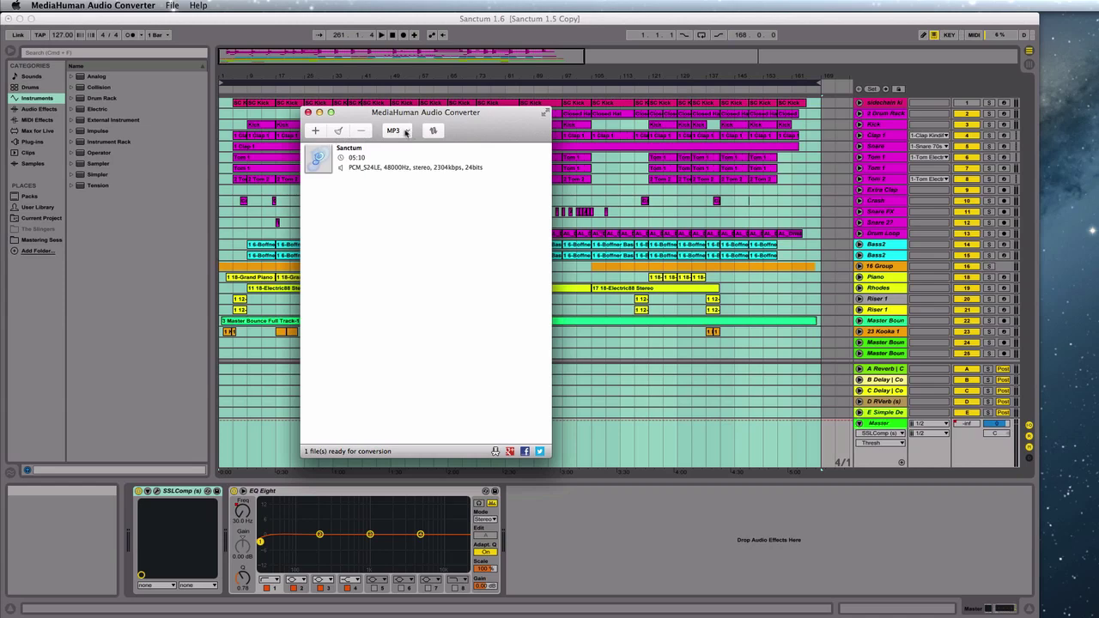
- Confirm MP3 output at stereo, 44100Hz, 192kbps in the format settings
left_click(402, 131)
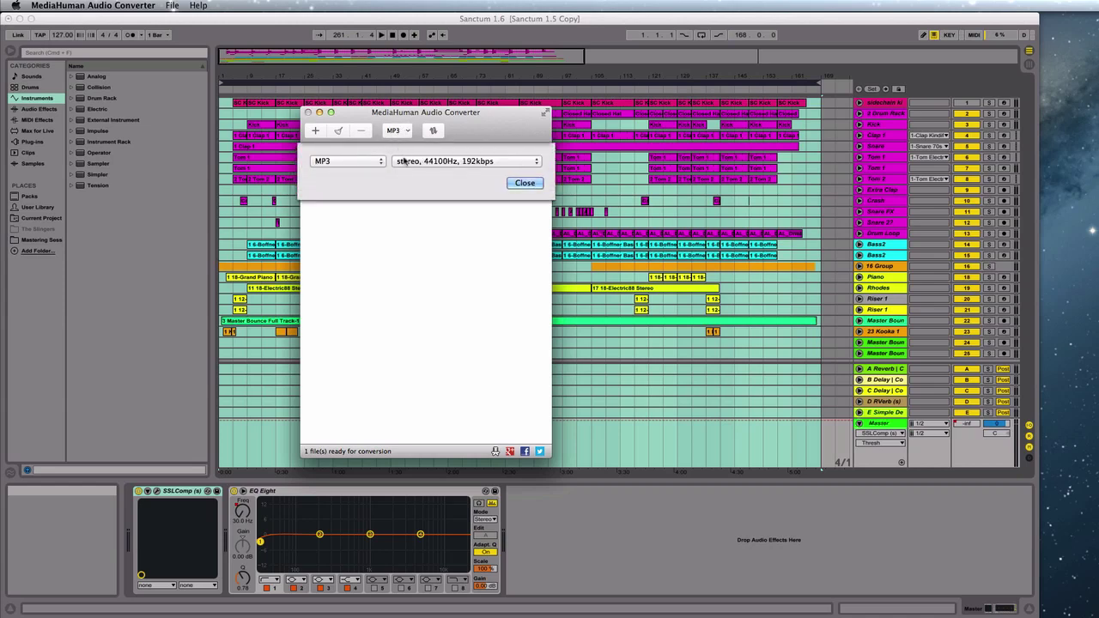
left_click(352, 161)
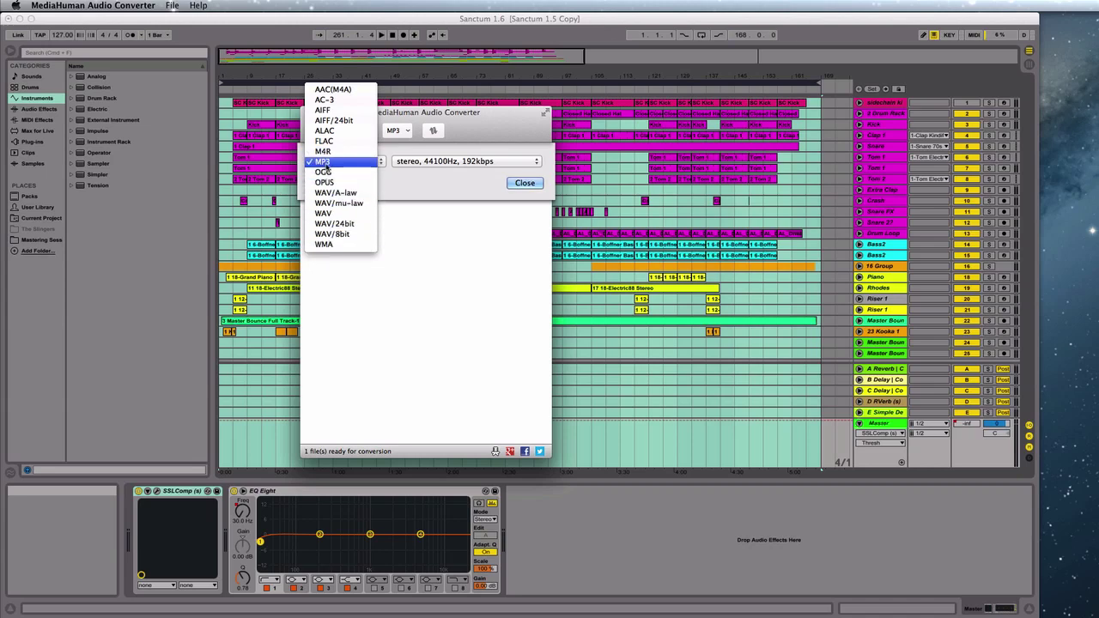
left_click(325, 163)
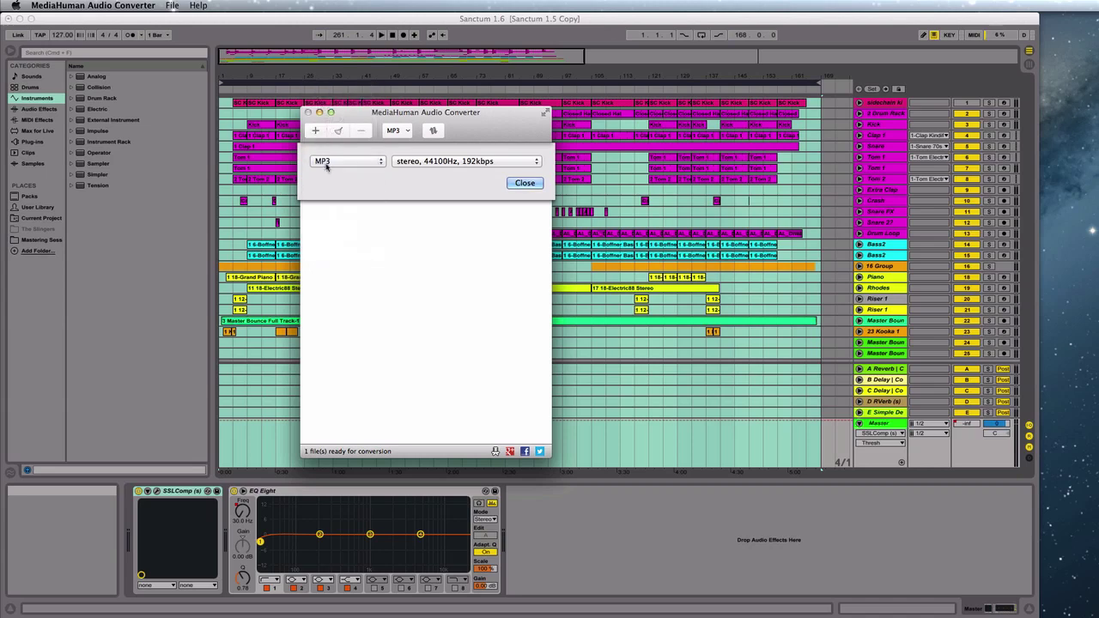
left_click(433, 166)
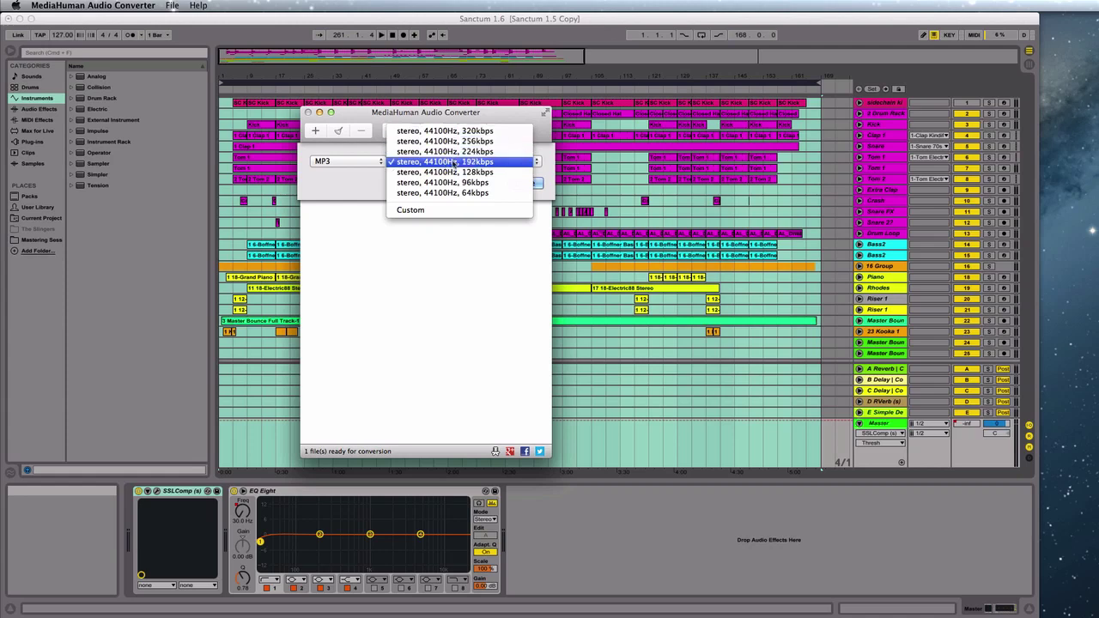
left_click(455, 164)
left_click(517, 185)
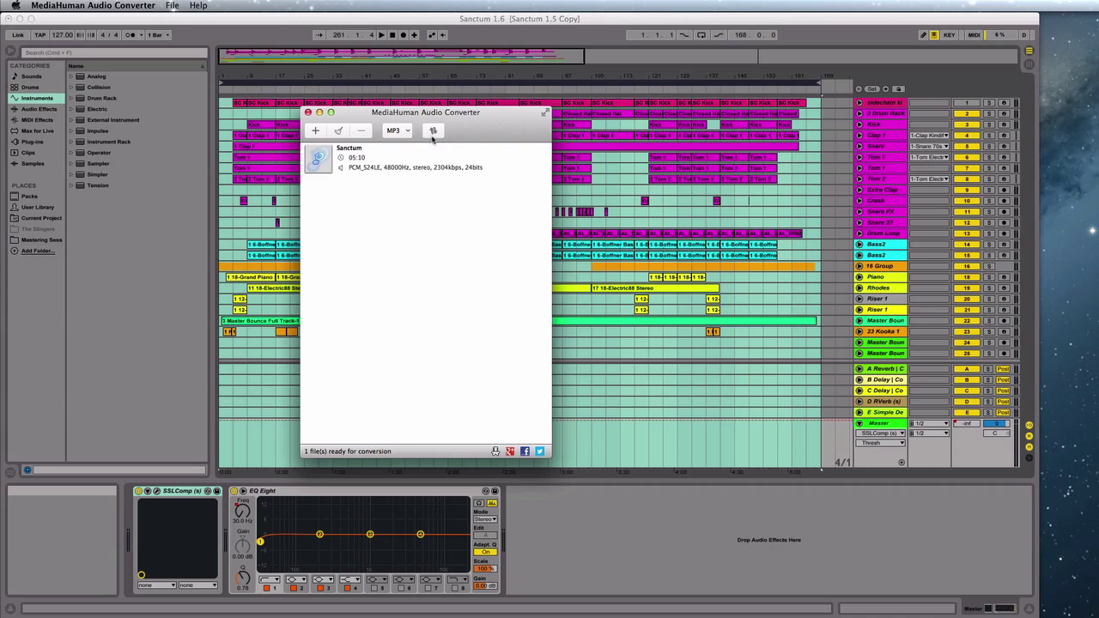
- Open the converter's Preferences and browse the output folder chooser to the Desktop
left_click_drag(460, 118, 321, 74)
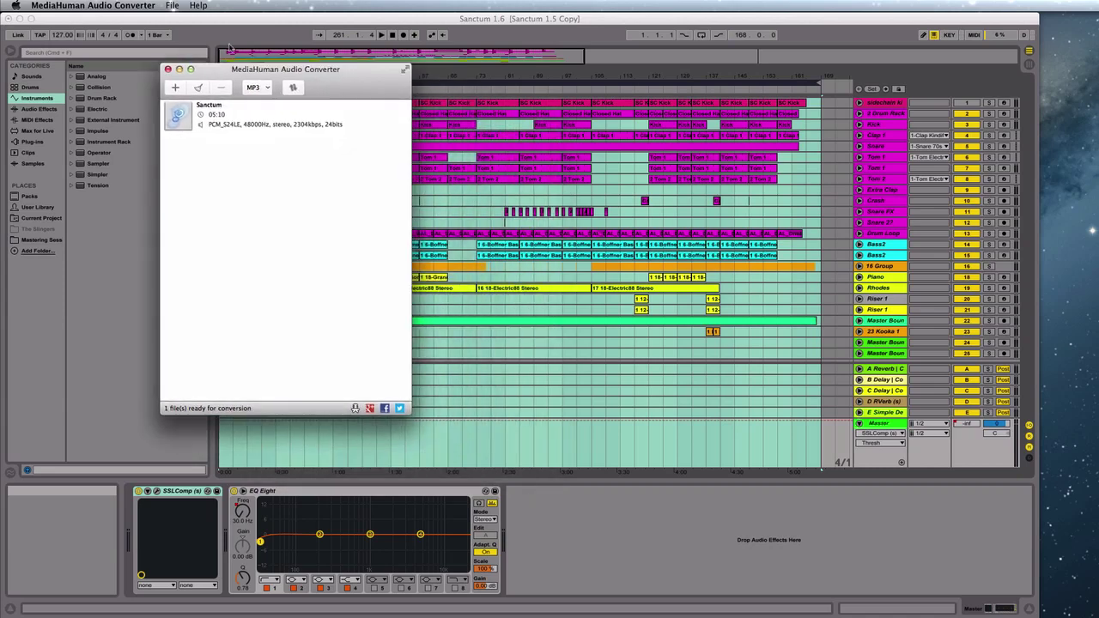
left_click(131, 7)
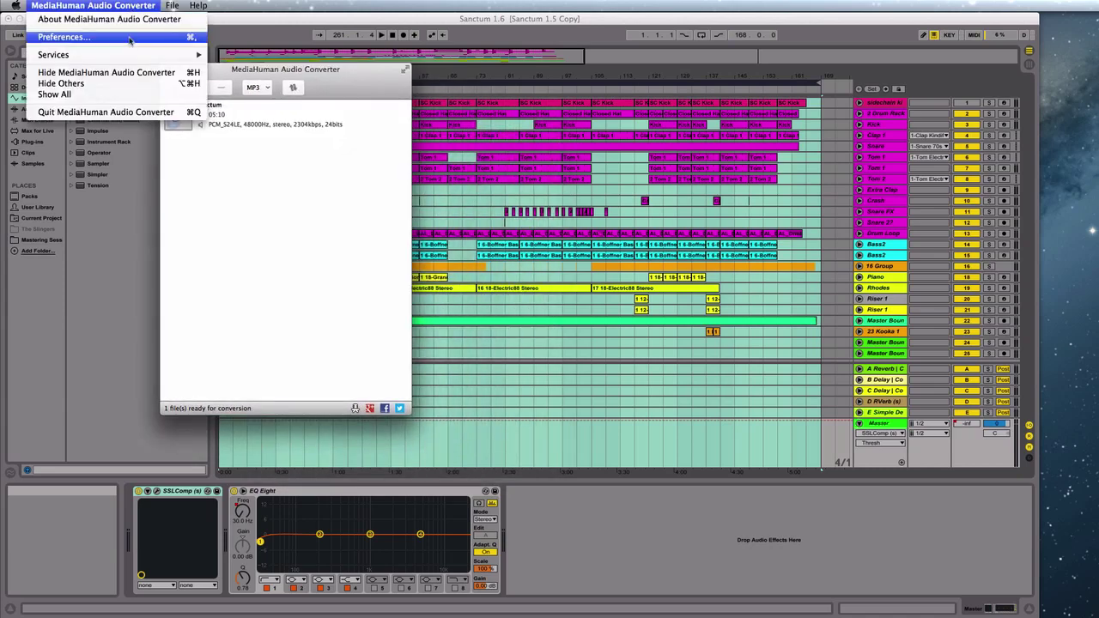
left_click(129, 37)
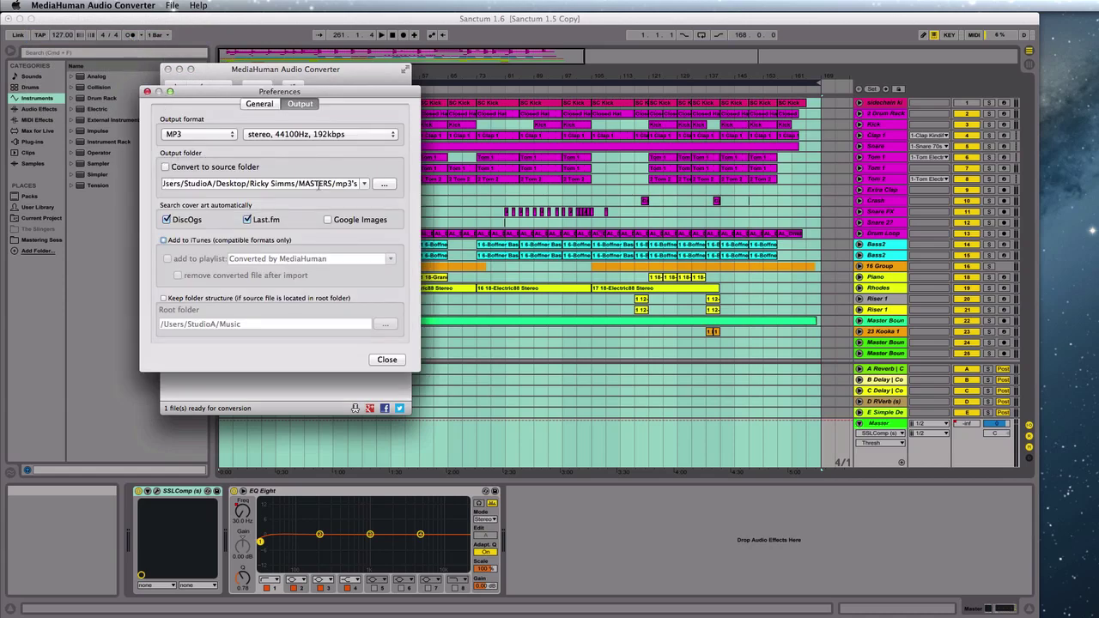
left_click(374, 186)
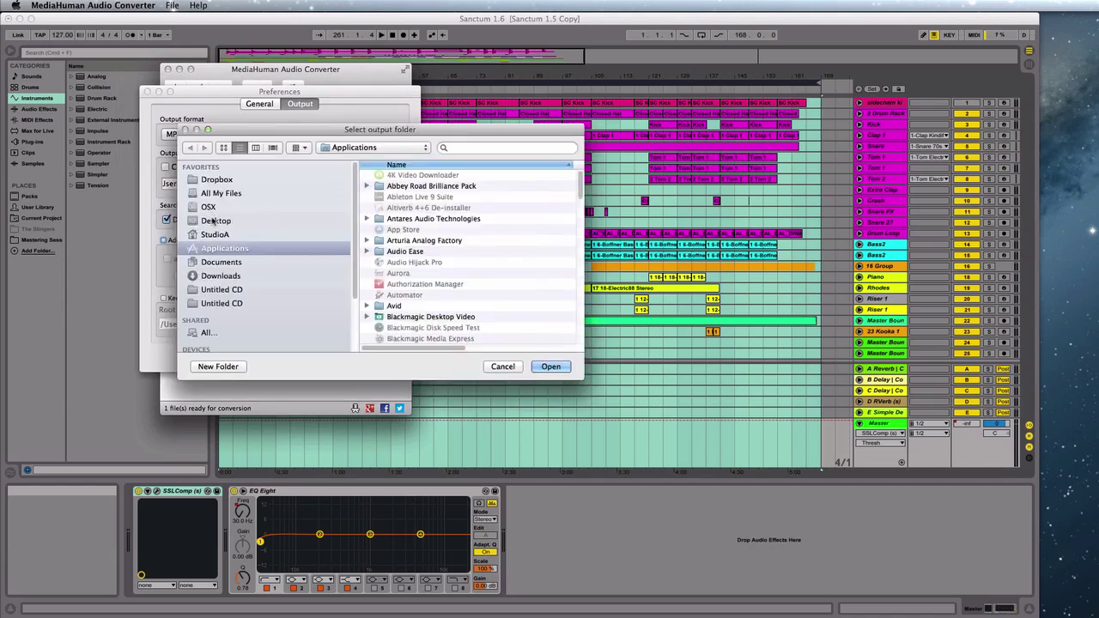
left_click(215, 221)
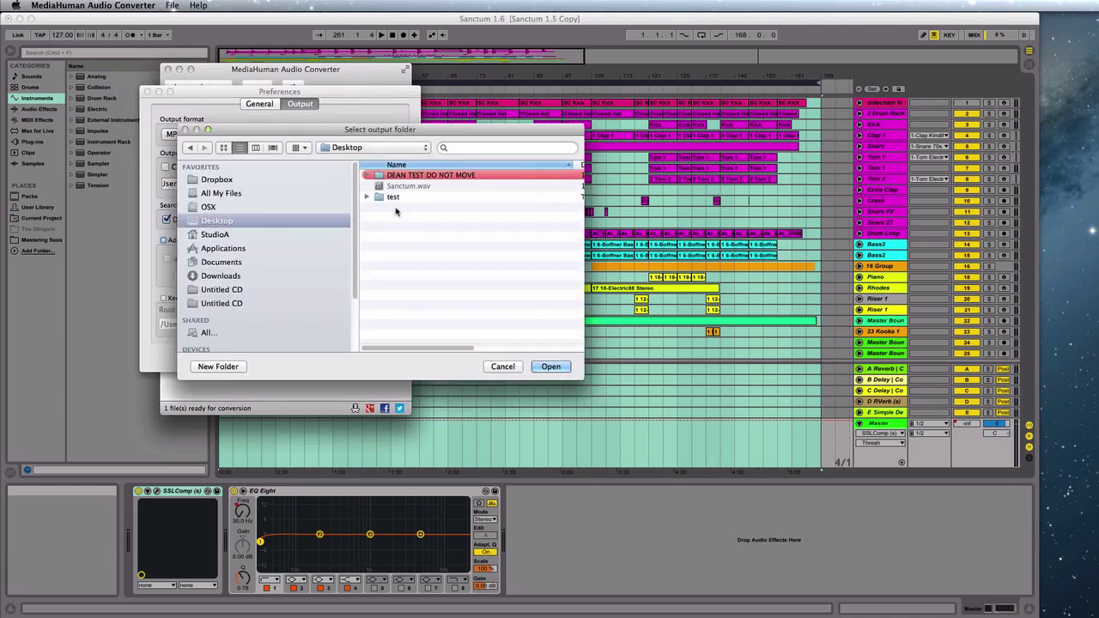
- Create a Desktop folder named 'my cool beatz' and select it as the output folder
left_click(229, 367)
type("my")
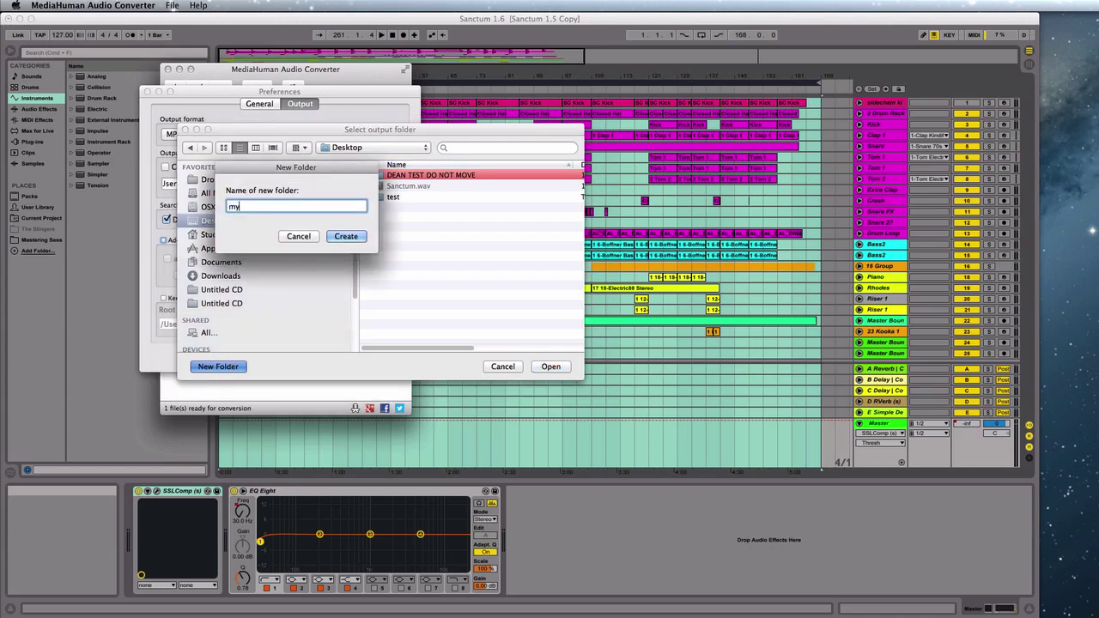
type(" cool bee")
key("BackSpace")
key("BackSpace")
key("BackSpace")
type("bee")
key("BackSpace")
type("atz")
left_click(356, 237)
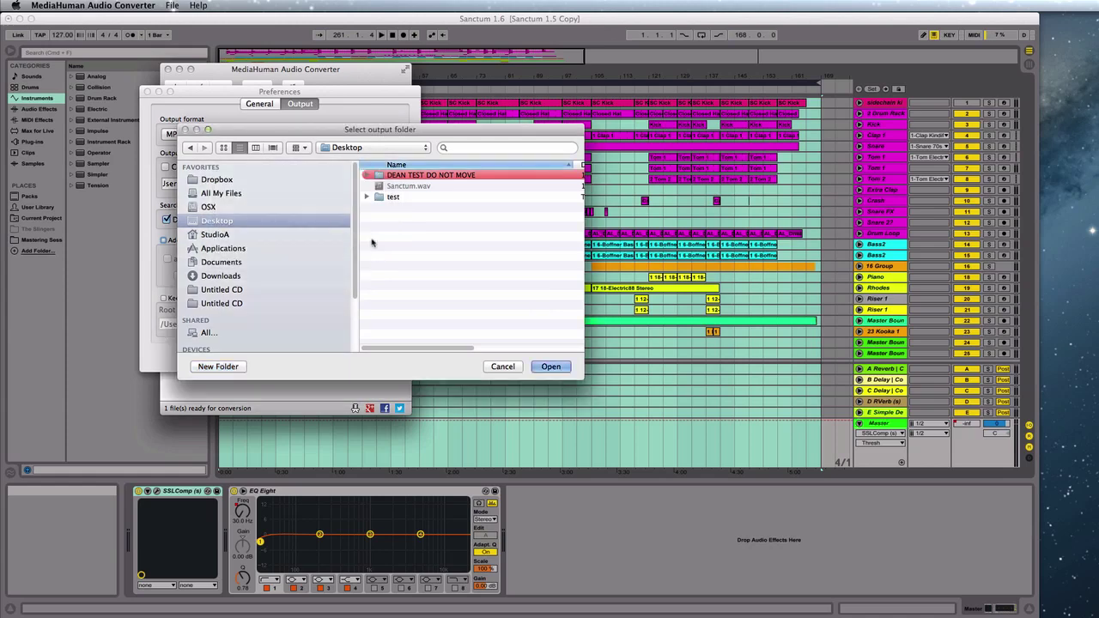
left_click(554, 368)
- Close Preferences and start converting Sanctum to MP3
left_click(388, 360)
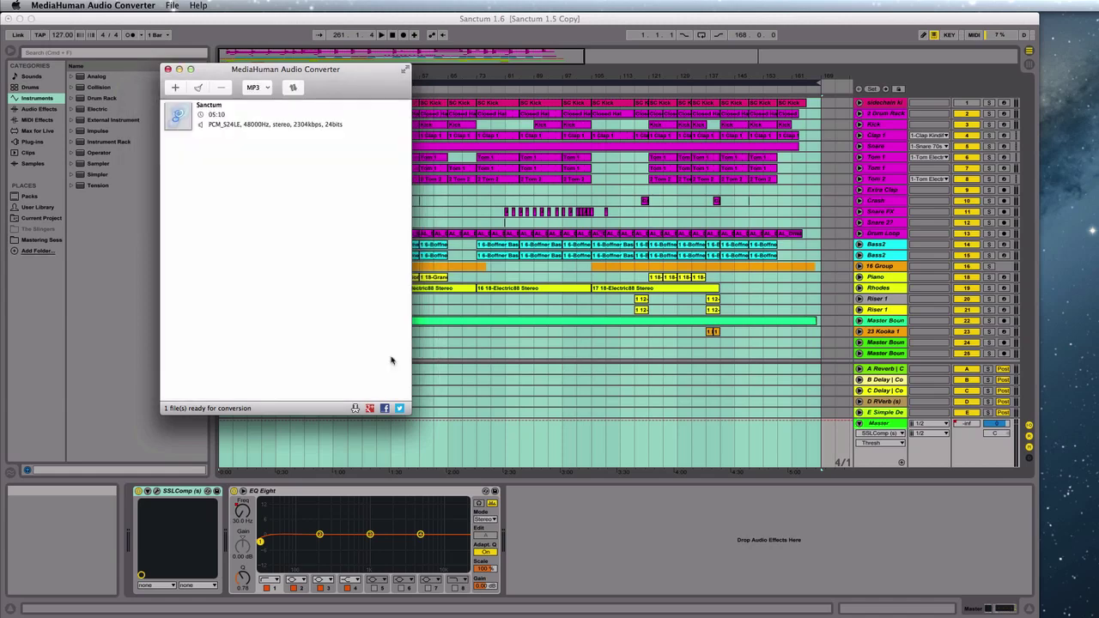
left_click(295, 88)
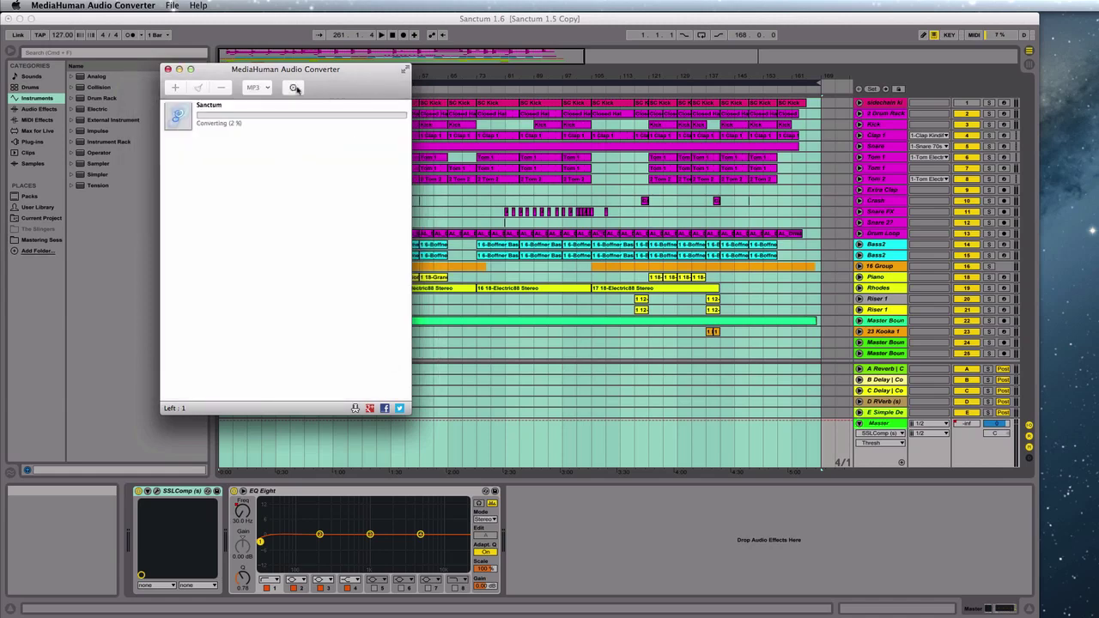